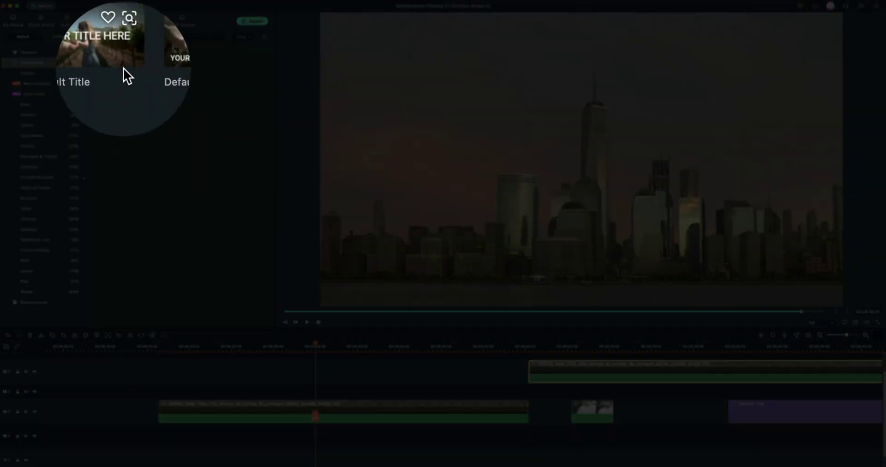
- Add a Default Title to track 3 and stretch it at both ends
left_click_drag(111, 59, 302, 392)
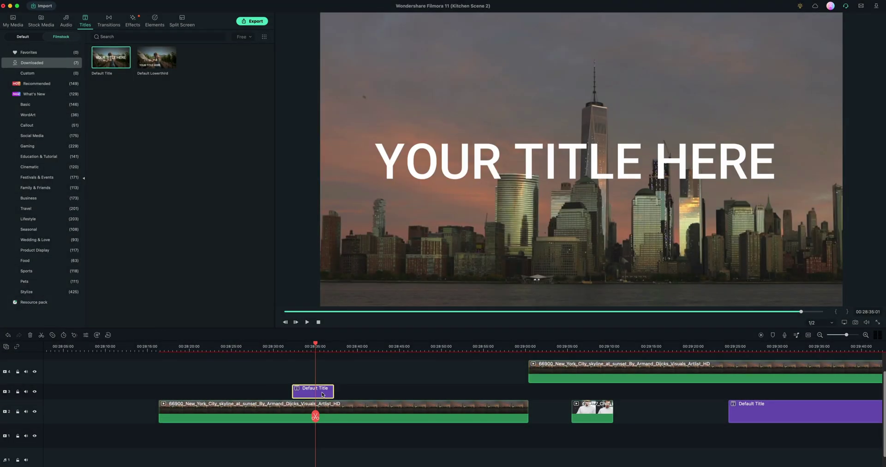
left_click_drag(333, 391, 488, 391)
left_click_drag(294, 395, 219, 392)
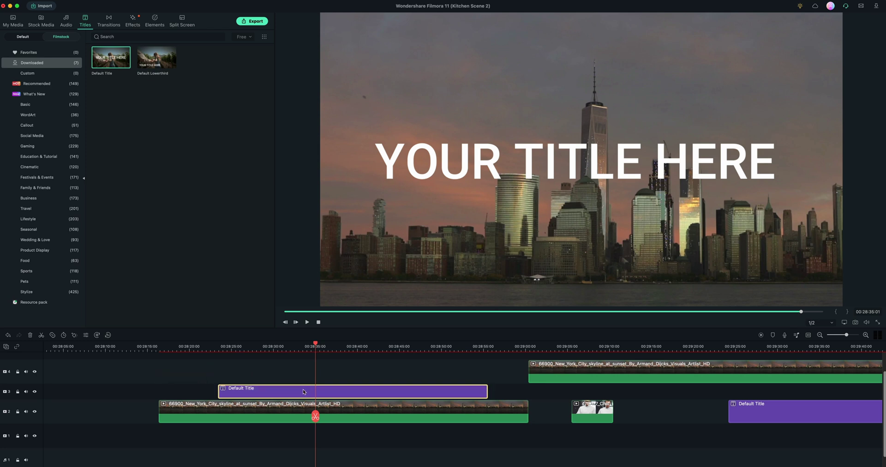
- Change the title text to NEW YORK in AbrilFatface size 120 and move it right to X 94
double_click(303, 392)
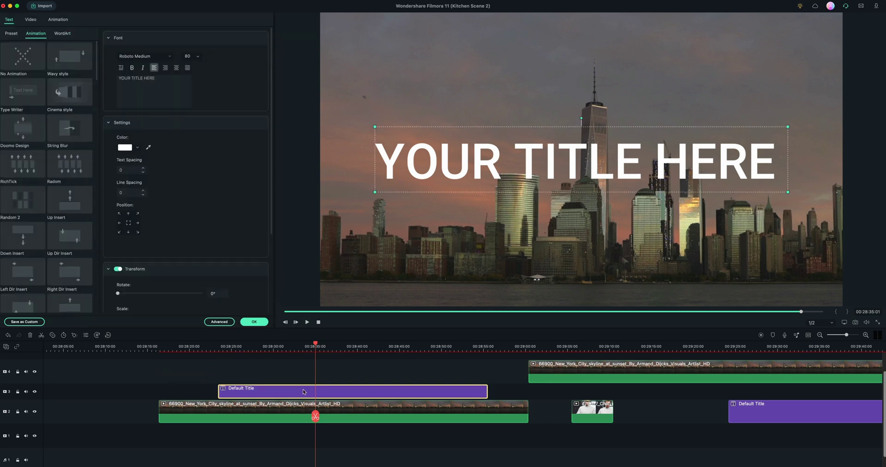
left_click(143, 78)
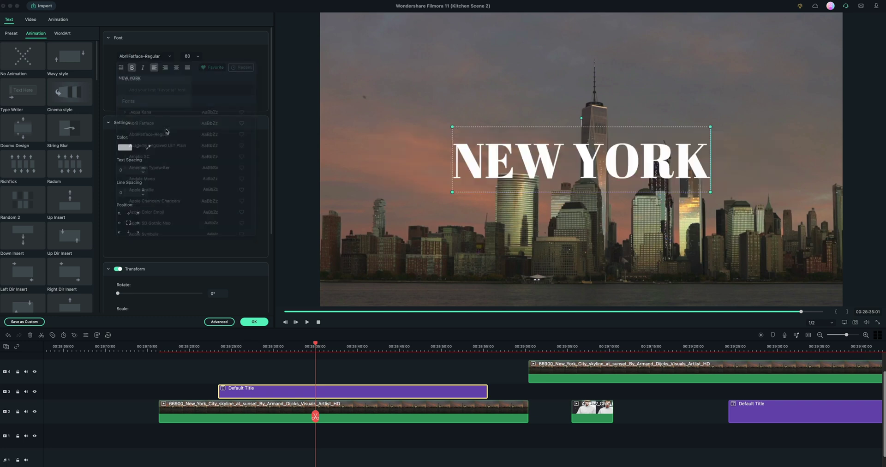
left_click(193, 56)
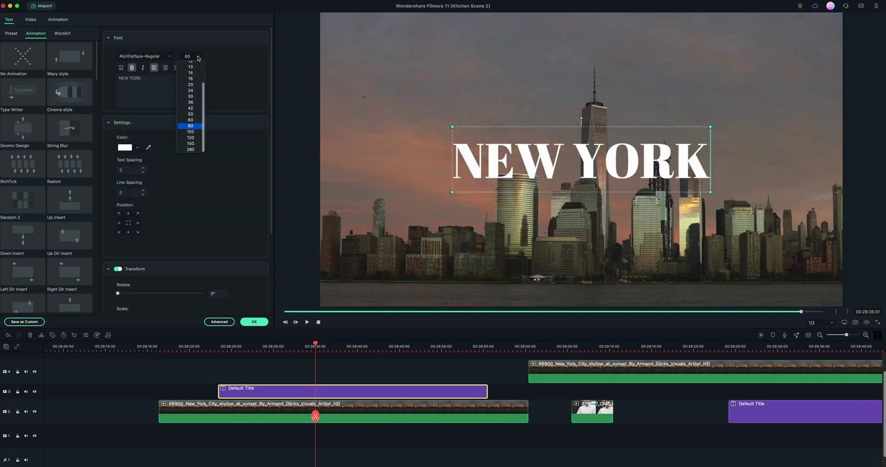
left_click(191, 137)
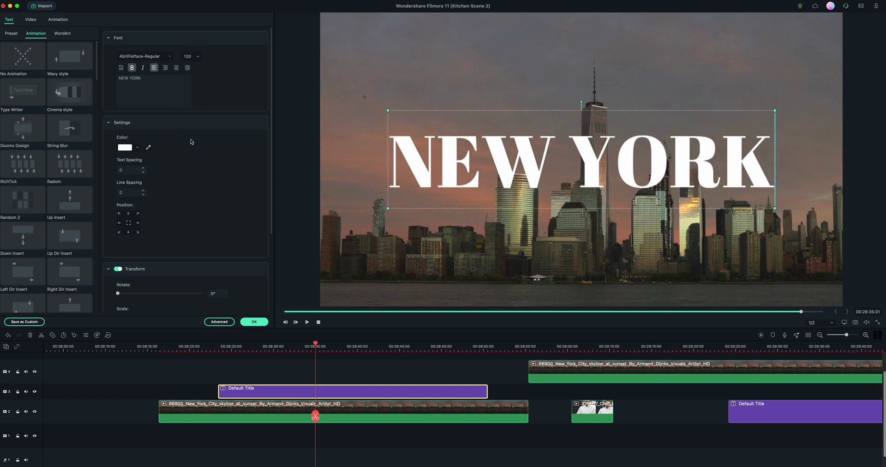
scroll(230, 159, "down", 3)
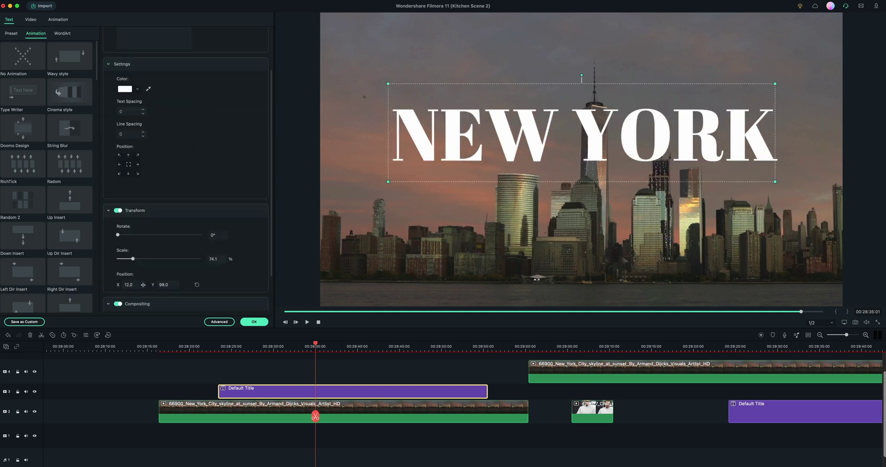
left_click_drag(143, 285, 164, 286)
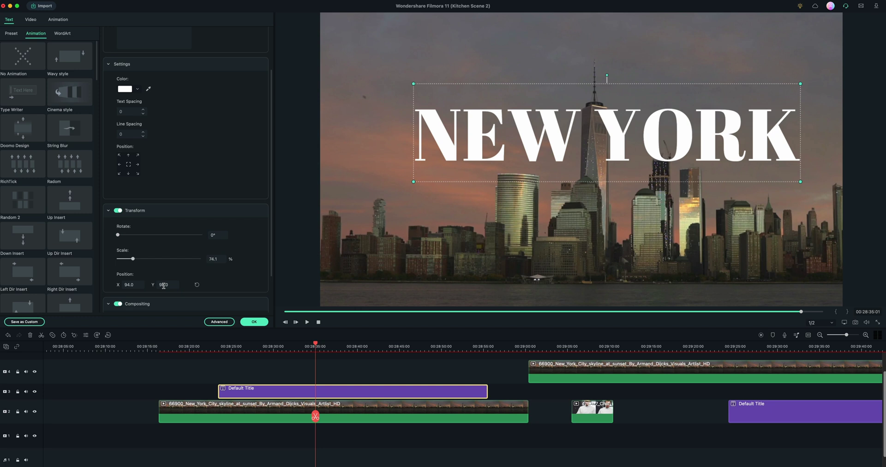
- Align the top-track skyline clip exactly above the track 2 skyline clip, hiding NEW YORK
left_click(304, 372)
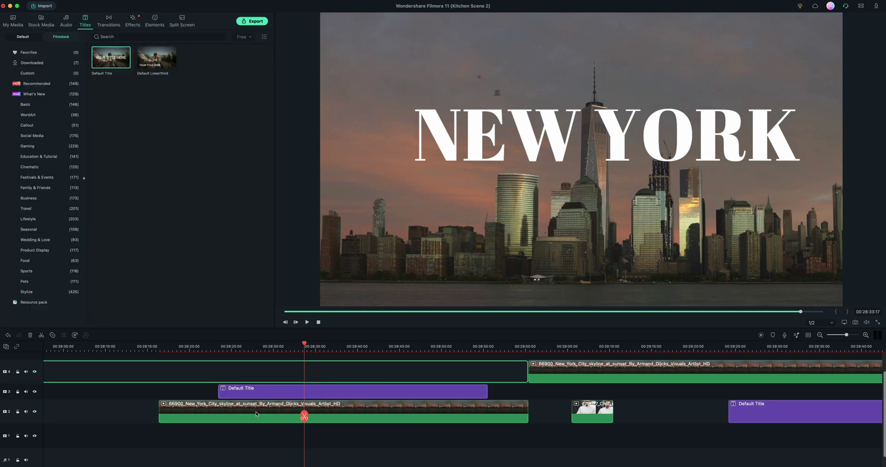
left_click(282, 414)
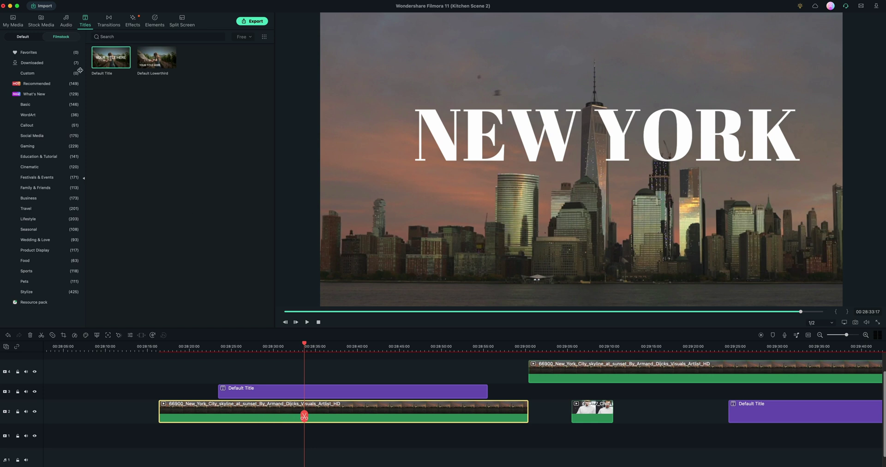
left_click_drag(576, 382, 206, 376)
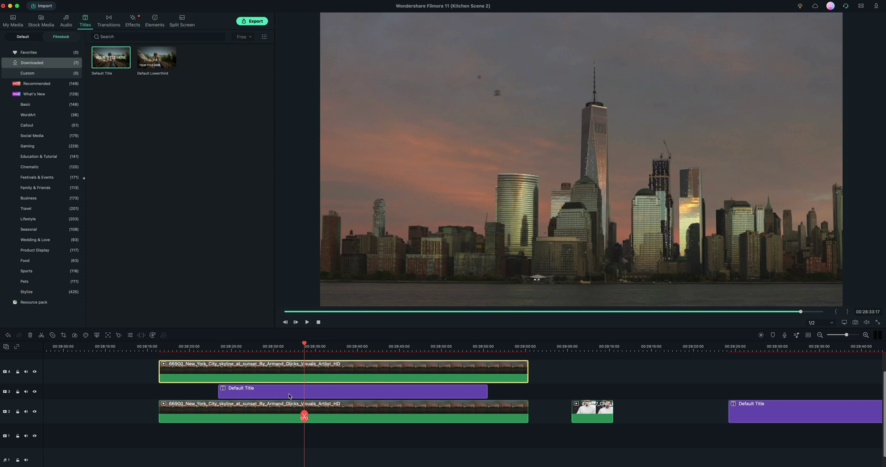
- Apply the Double Line mask from the top skyline clip's Mask settings
double_click(295, 370)
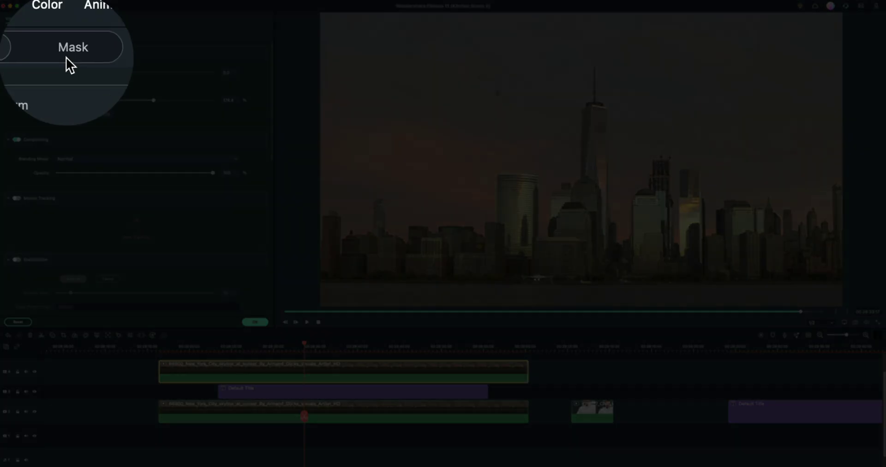
left_click(67, 59)
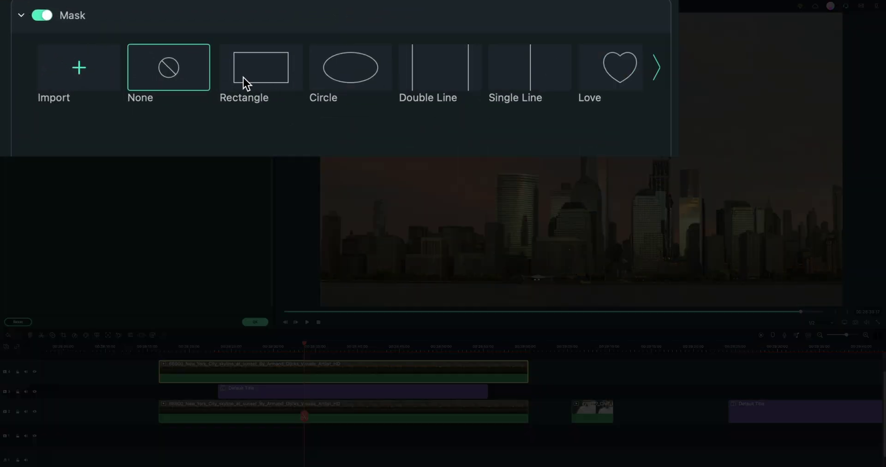
left_click(442, 60)
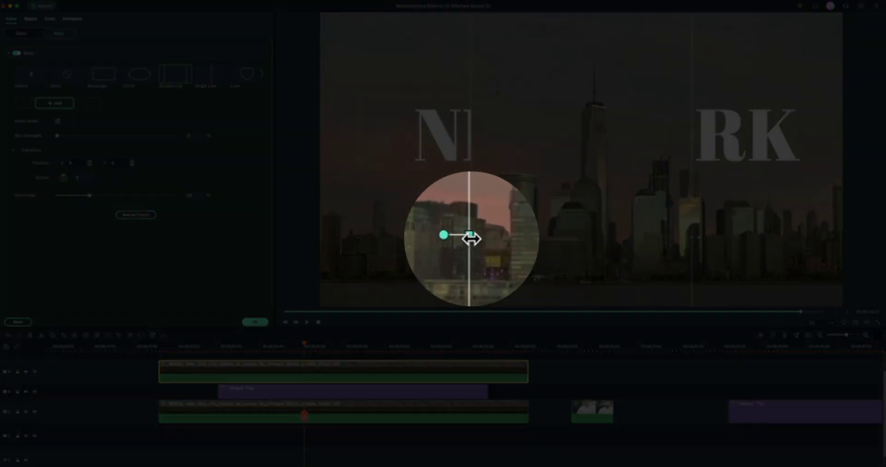
- Narrow the double-line mask and move it onto the WTC tower
left_click_drag(465, 238, 551, 241)
left_click_drag(579, 202, 592, 202)
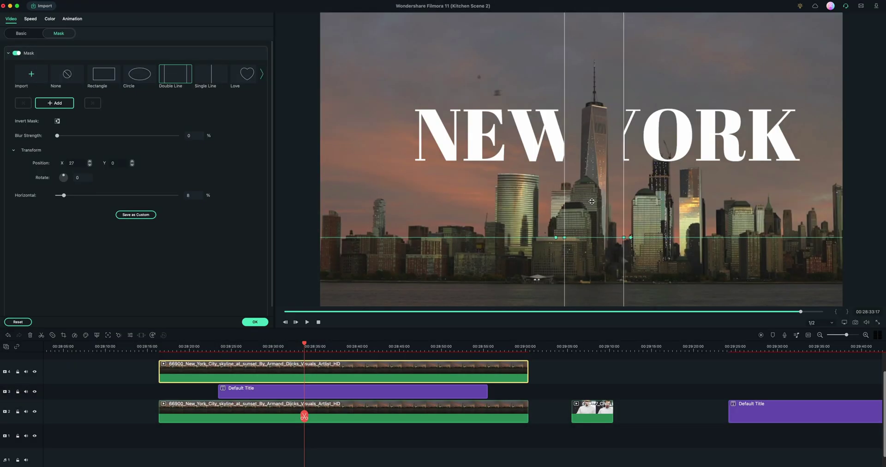
left_click_drag(564, 237, 581, 236)
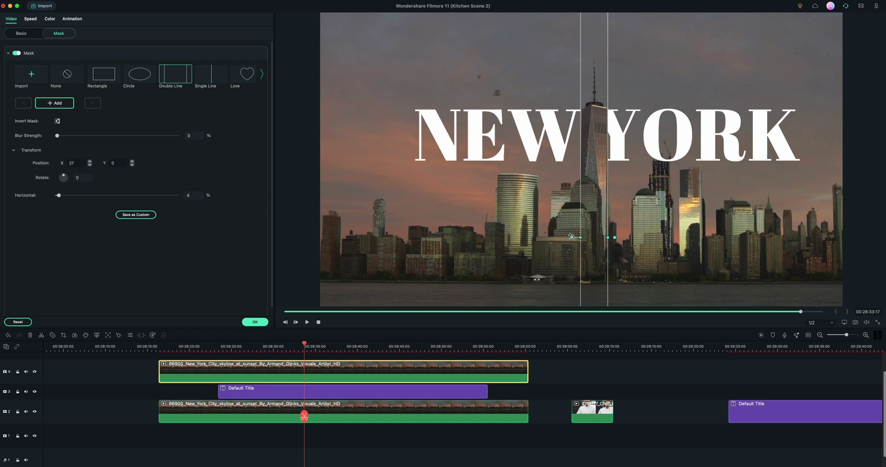
- Keep rotation and blur at 0, then fine-tune the mask to 3% width centred on the tower
left_click_drag(571, 237, 569, 236)
left_click_drag(571, 238, 571, 237)
mouse_move(615, 239)
left_mouse_down()
mouse_move(625, 240)
mouse_move(616, 241)
left_mouse_up()
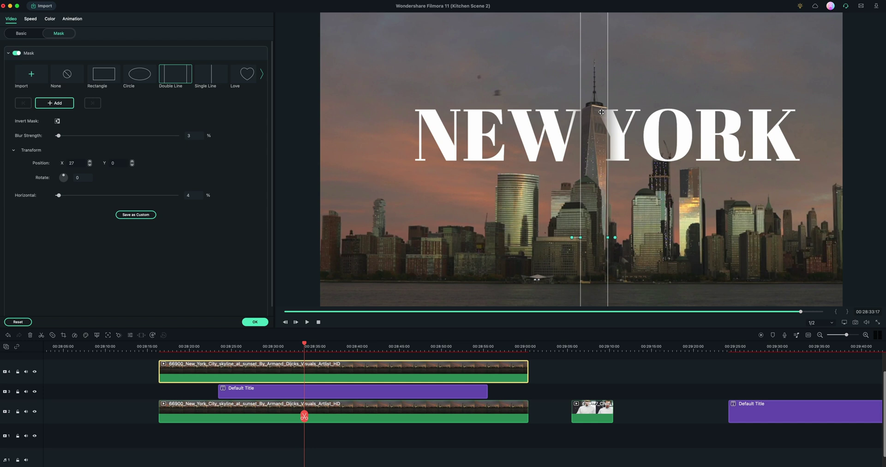
left_click_drag(617, 239, 615, 239)
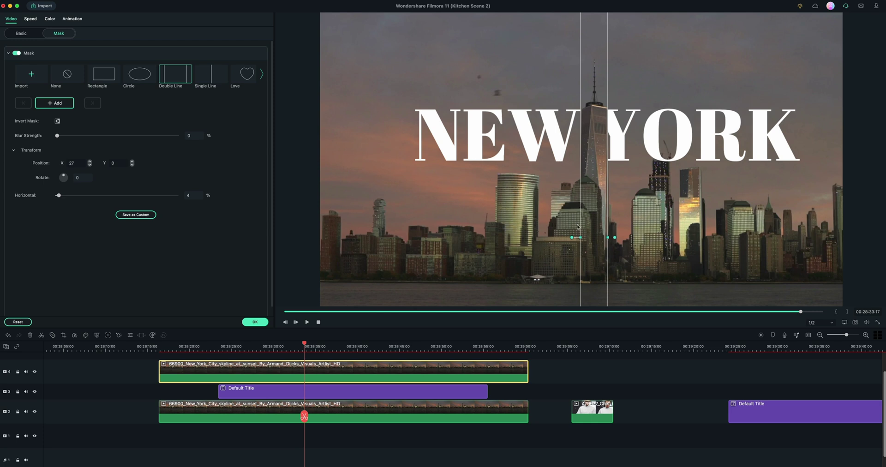
left_click_drag(581, 237, 582, 237)
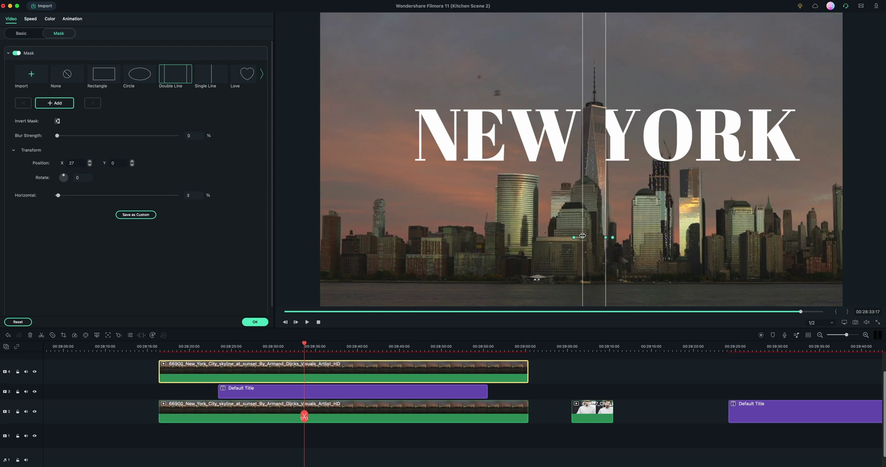
left_click_drag(599, 200, 601, 199)
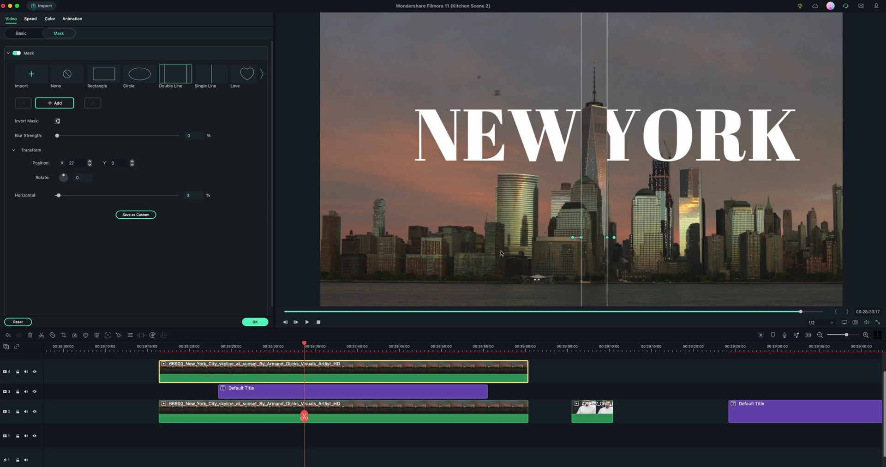
- Move the NEW YORK title from X 94 to -31 so the tower crosses the O, then preview
left_click(119, 393)
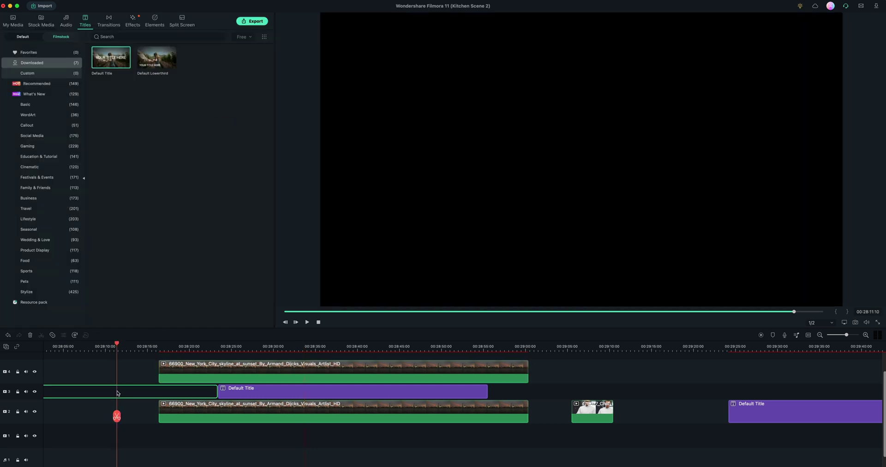
left_click(213, 347)
left_click(221, 347)
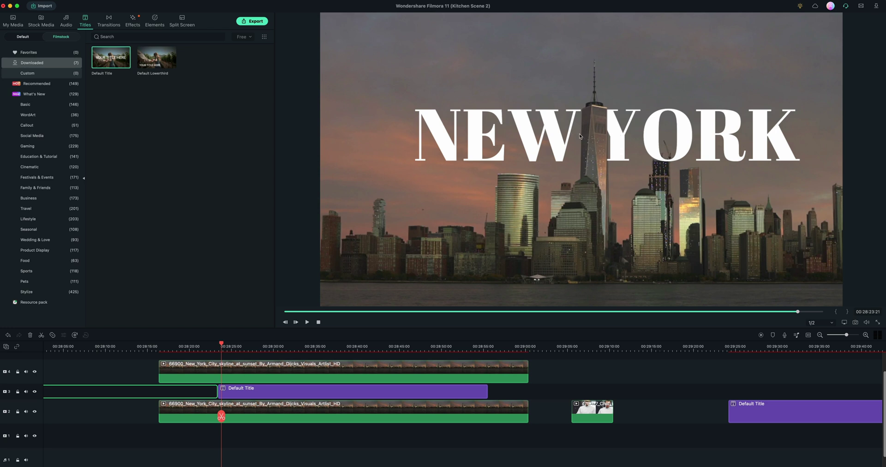
double_click(475, 138)
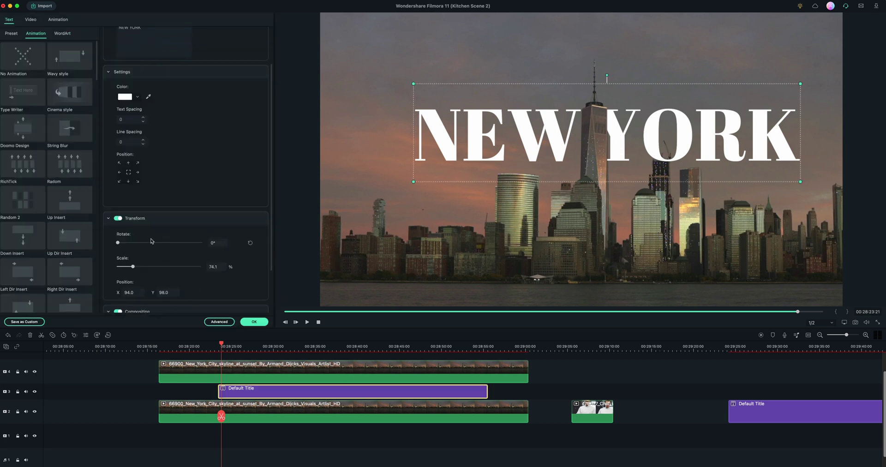
left_click_drag(129, 292, 61, 289)
key("space")
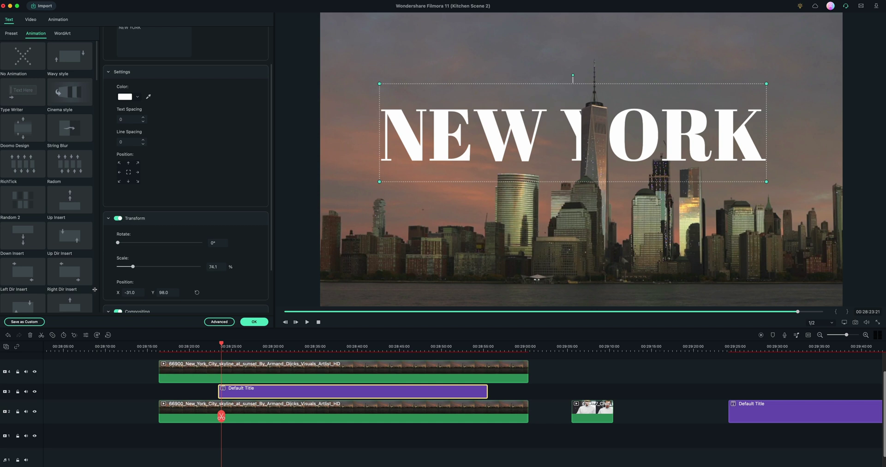
left_click(254, 321)
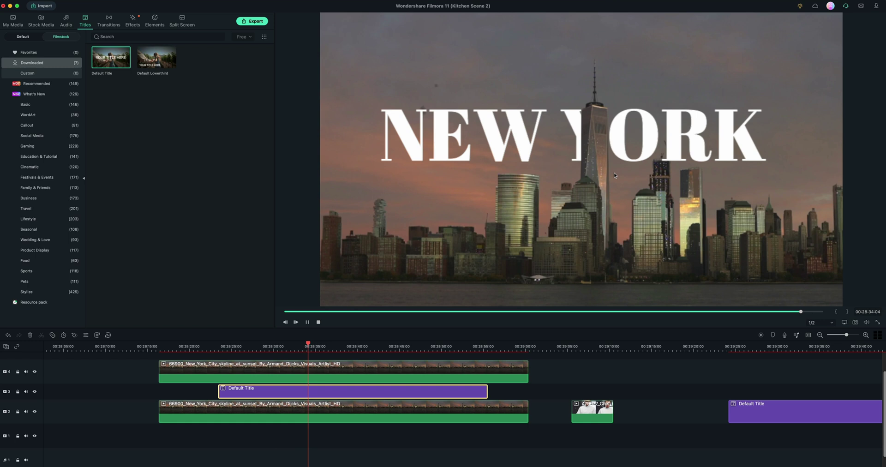
- Move the playhead into the chef clip and select it
left_click(584, 348)
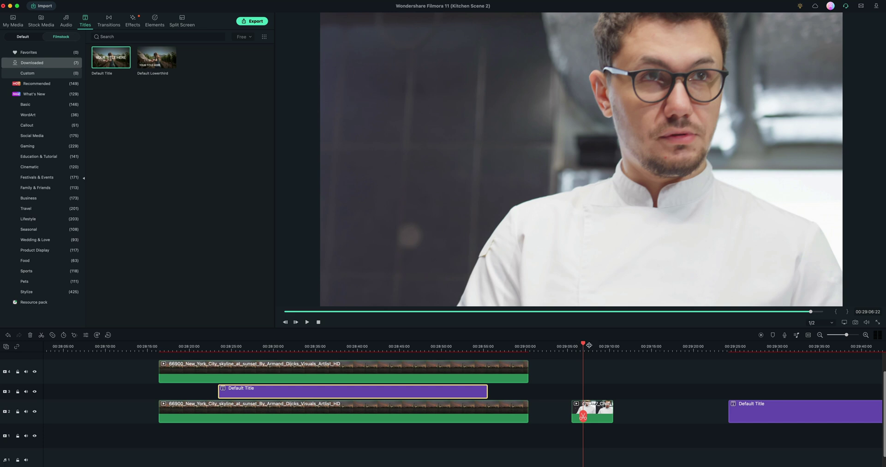
left_click(590, 346)
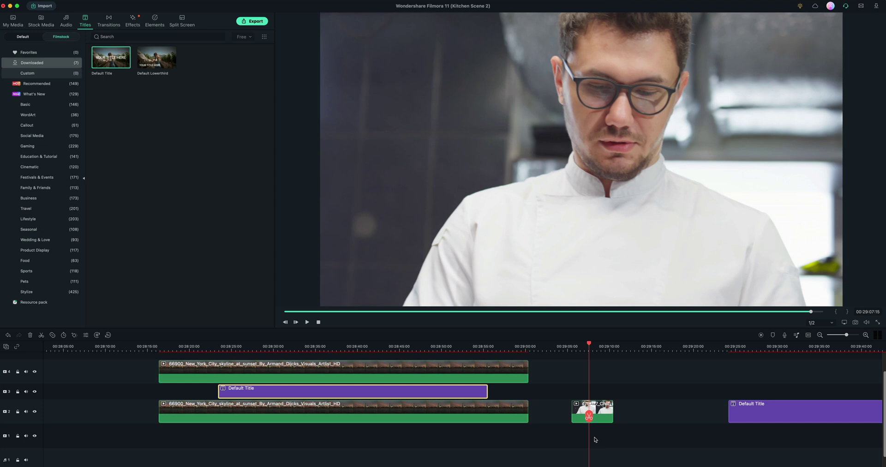
left_click(605, 412)
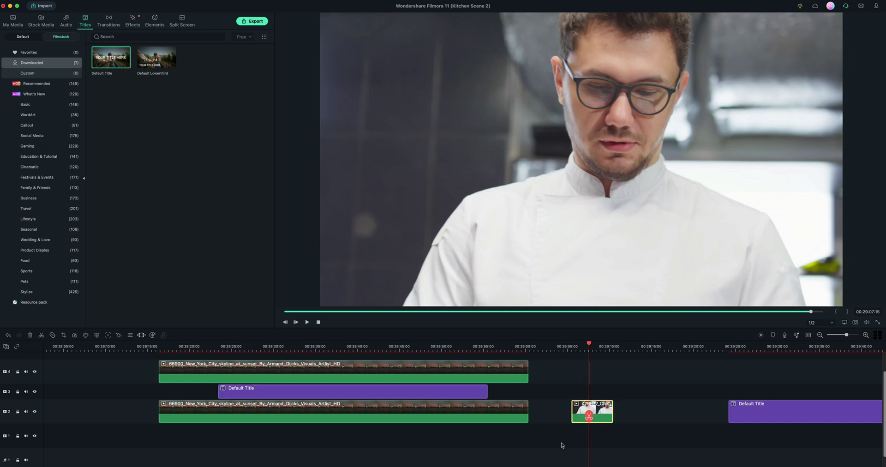
- Search Effects for 'face off' and drag Face-off onto the chef clip
left_click(133, 21)
left_click(119, 36)
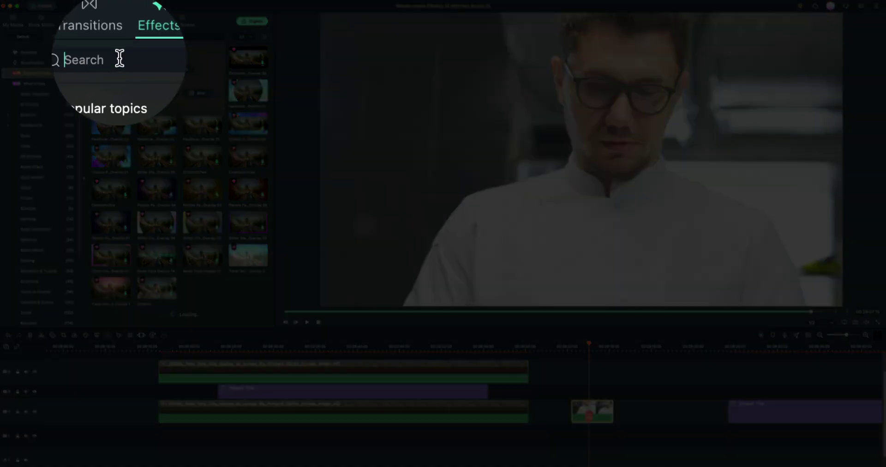
type("face")
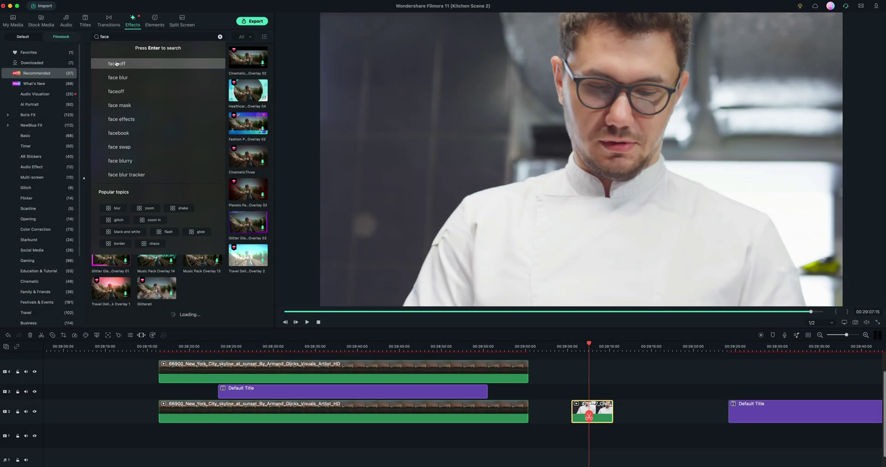
left_click(116, 63)
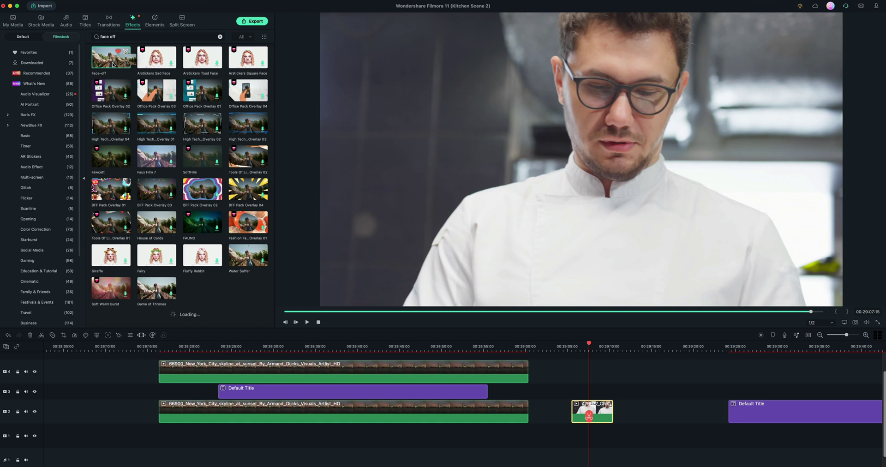
left_click_drag(108, 61, 585, 415)
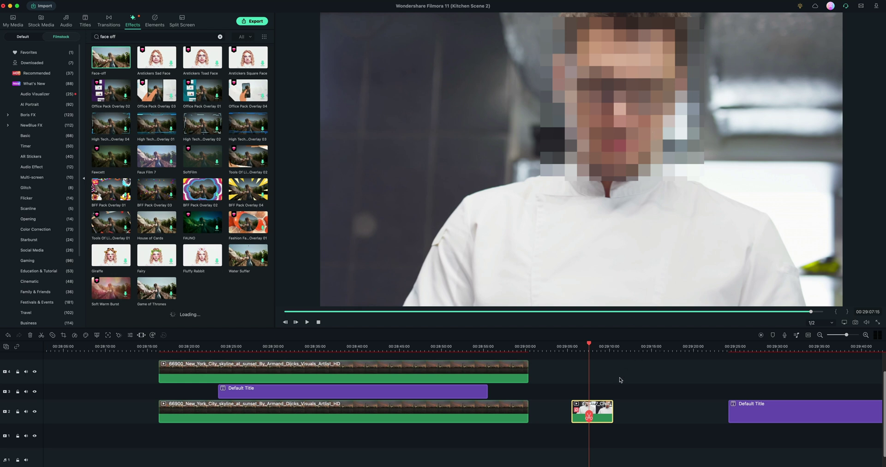
- Switch the chef clip's Face-off cover to the cardboard-box icon
double_click(605, 412)
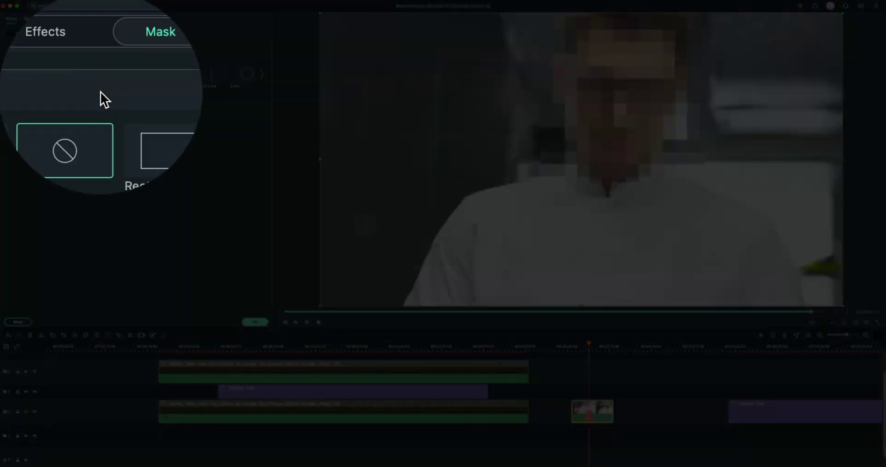
left_click(60, 33)
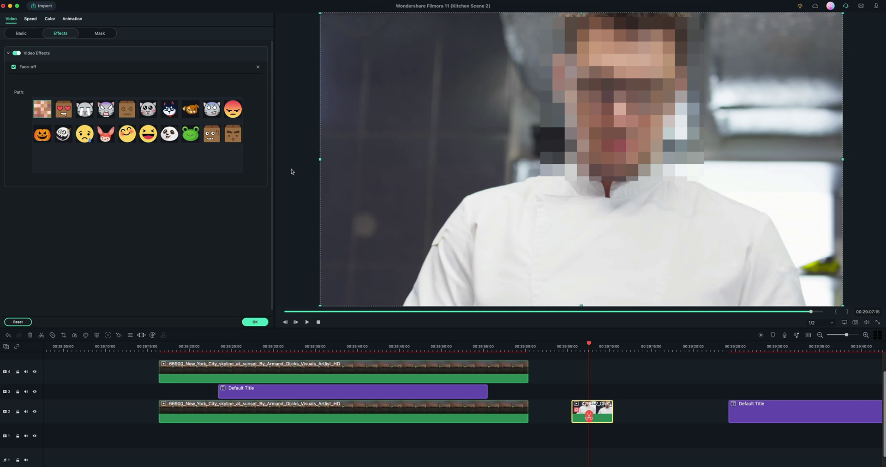
left_click(215, 139)
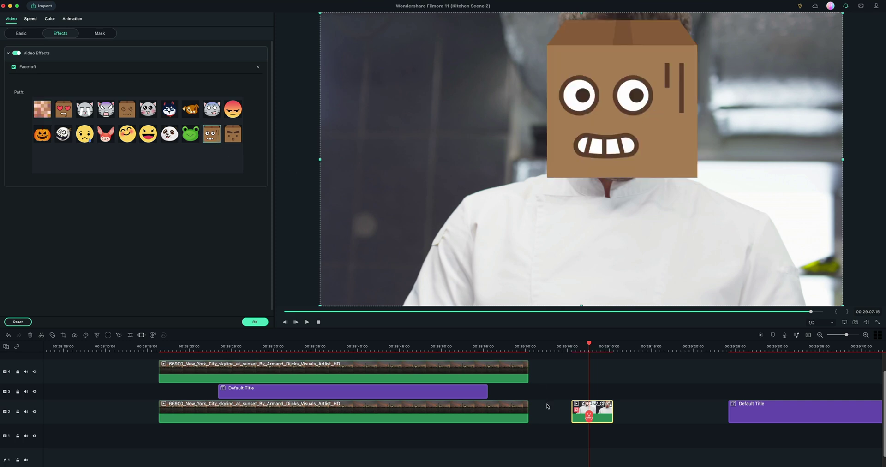
- Replay the chef clip from its start to check the box, stopping at the Default Title clip
left_click(582, 347)
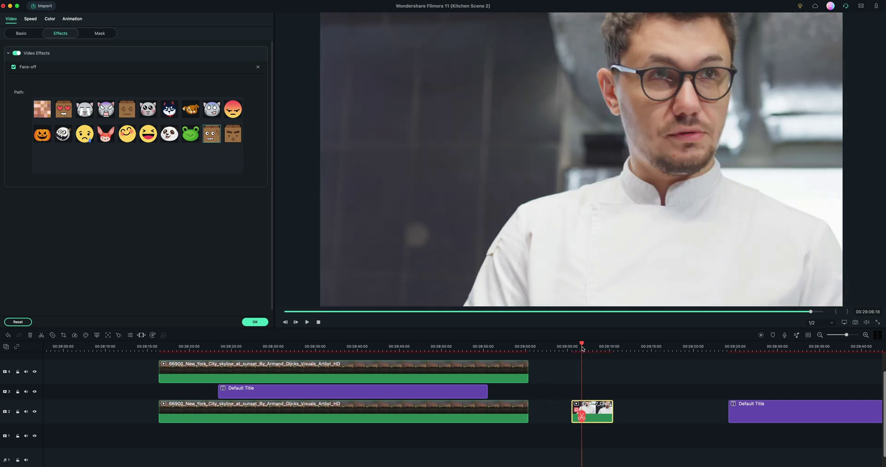
left_click(569, 387)
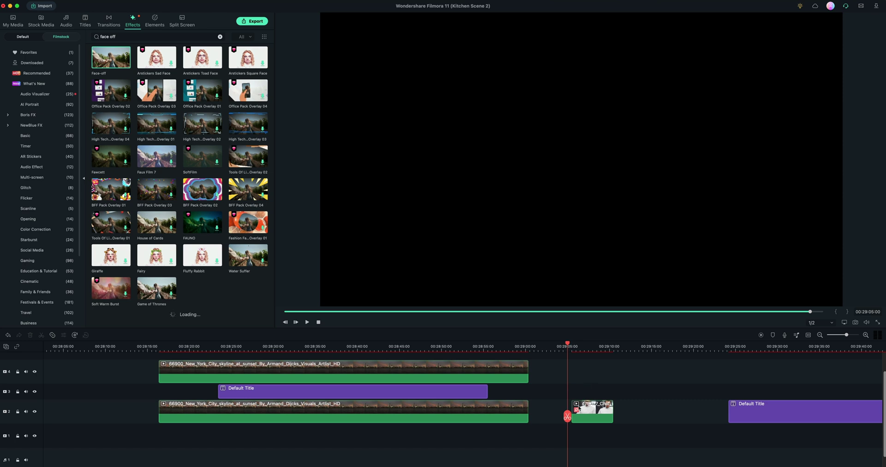
left_click(579, 409)
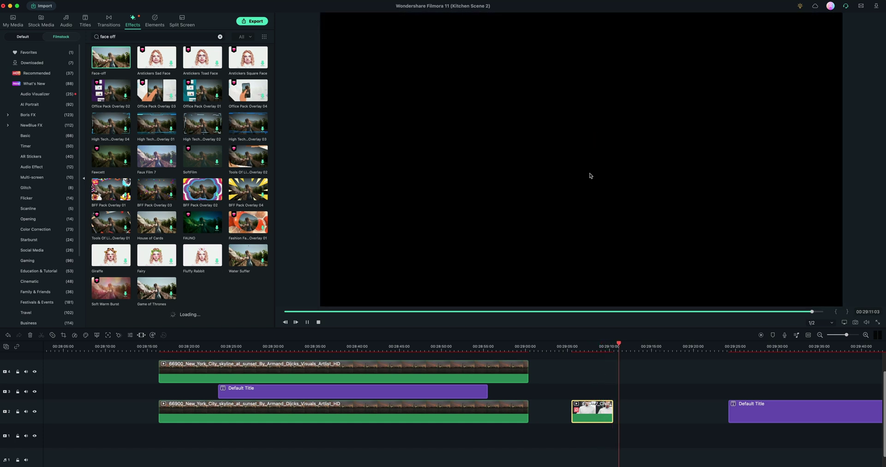
scroll(554, 369, "right", 3)
left_click(499, 350)
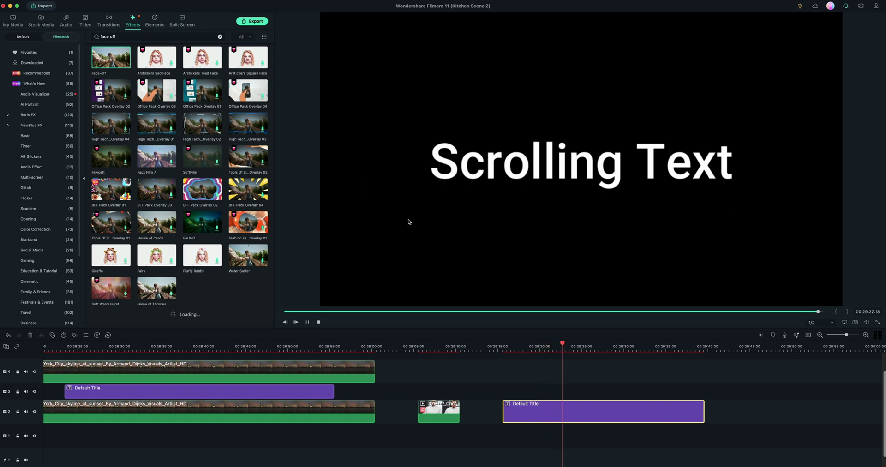
- Stop the Scrolling Text preview and open the title in the title editor
key("space")
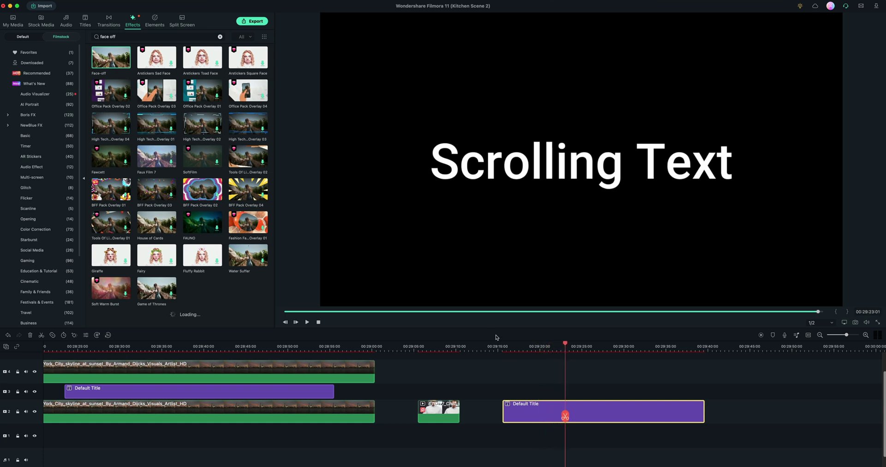
double_click(547, 417)
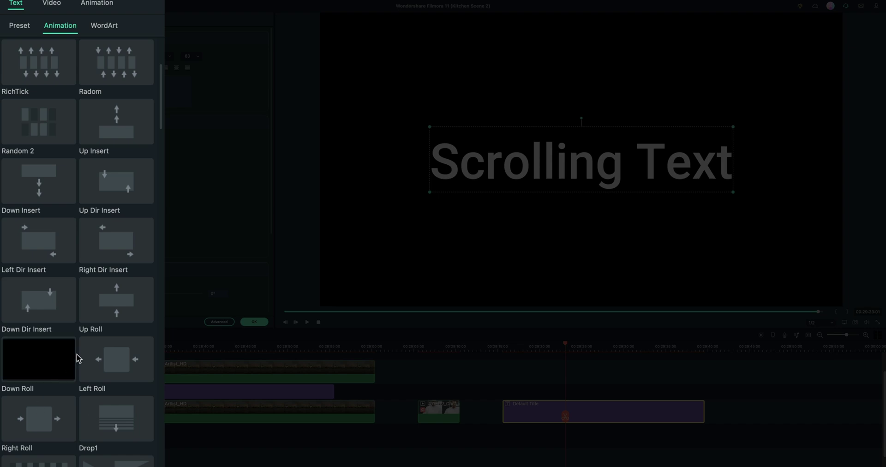
- Apply the Right Roll animation to the Scrolling Text title and play it back
left_click(39, 419)
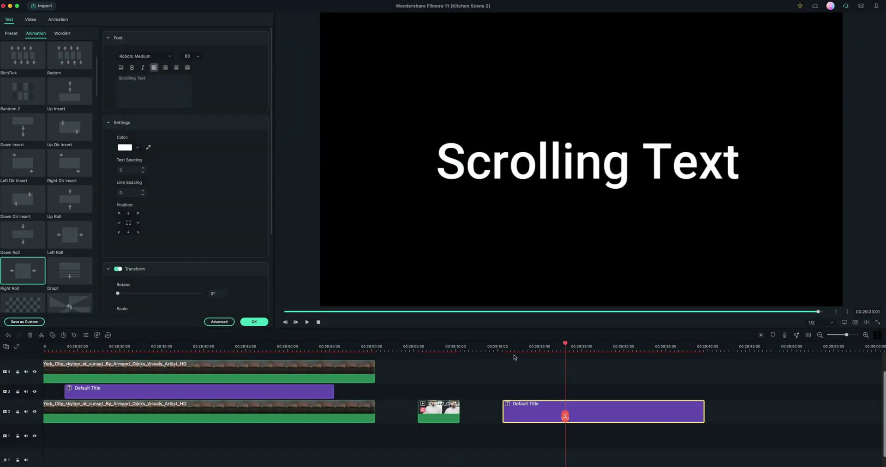
left_click(508, 349)
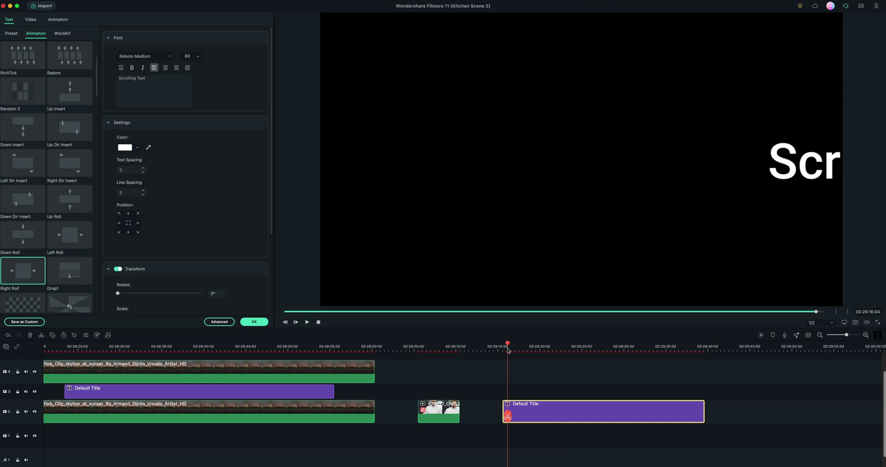
key("space")
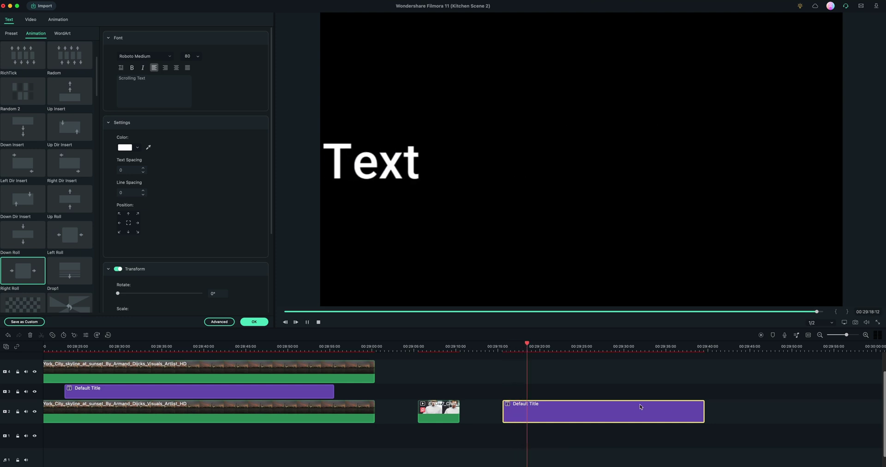
key("space")
- Trim the title clip shorter, then lengthen it to about 00:00:26:16 and review
left_click_drag(705, 414, 558, 414)
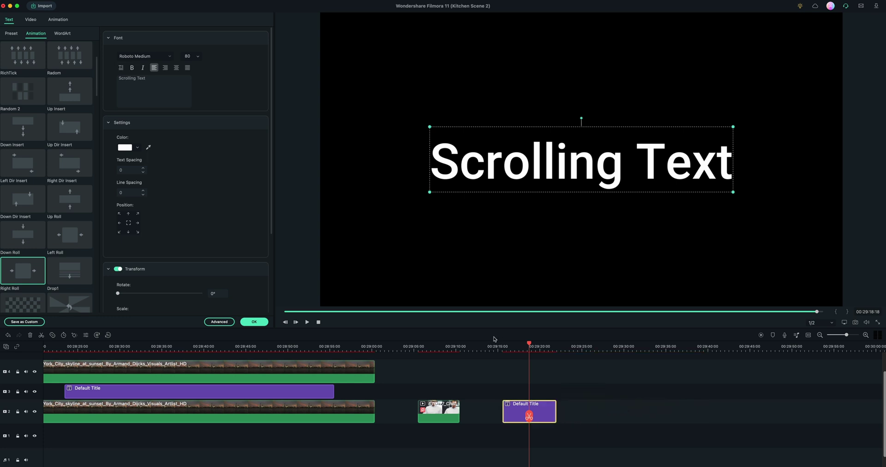
left_click(507, 348)
key("space")
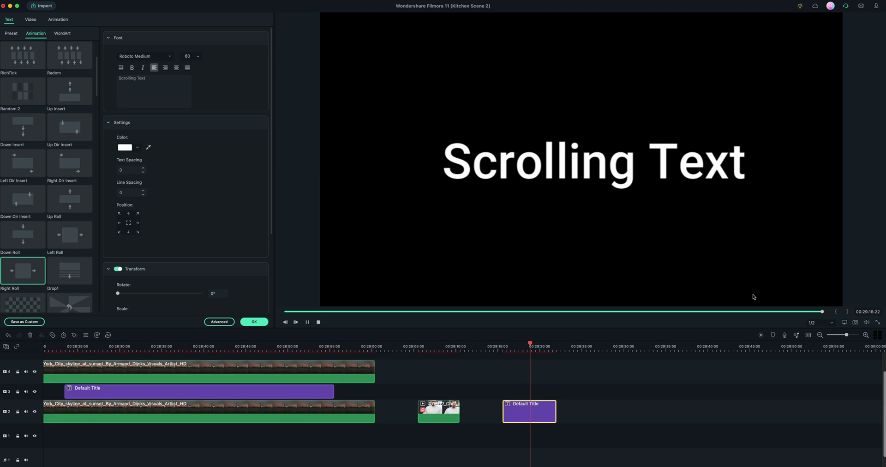
key("space")
left_click_drag(584, 410, 726, 411)
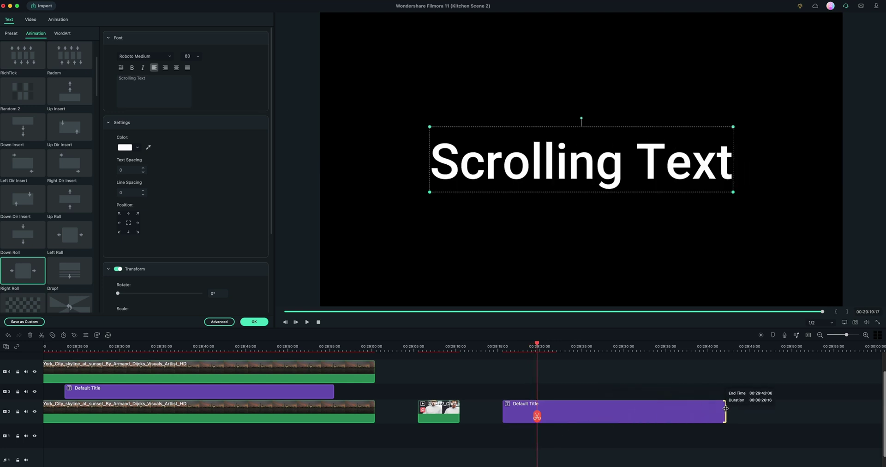
left_click(504, 349)
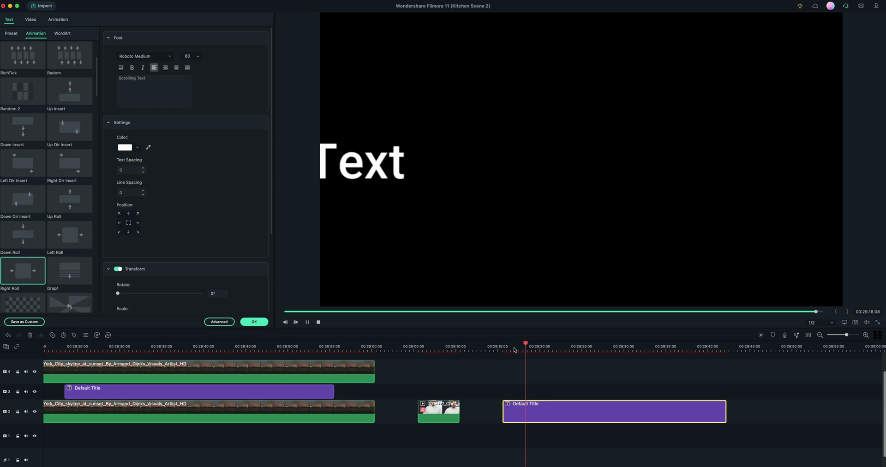
left_click(600, 349)
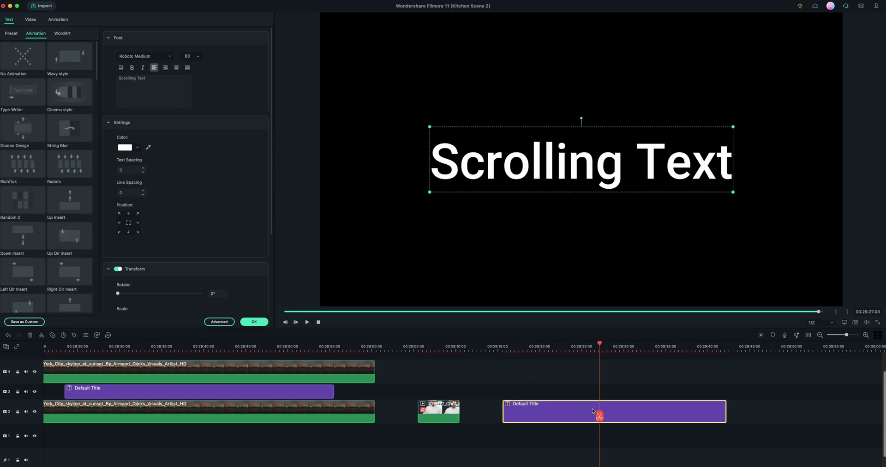
- Apply the Type Writer animation, shorten then re-lengthen the title clip, and preview the typing
left_click(19, 99)
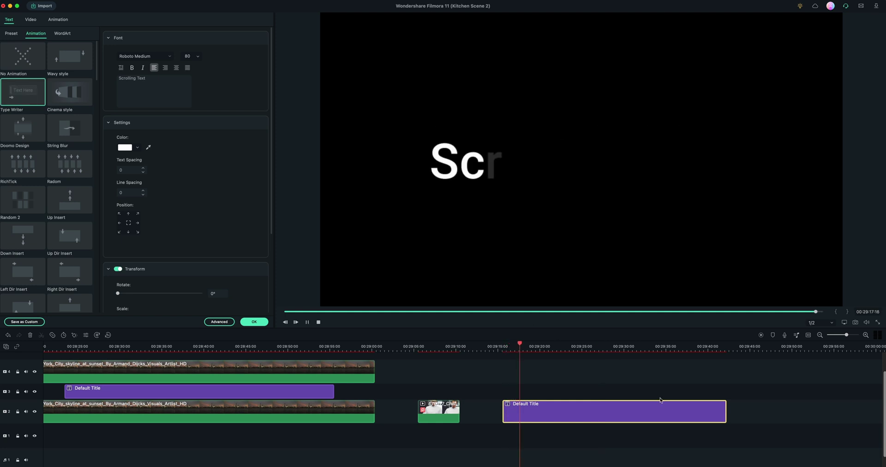
left_click_drag(686, 413, 545, 413)
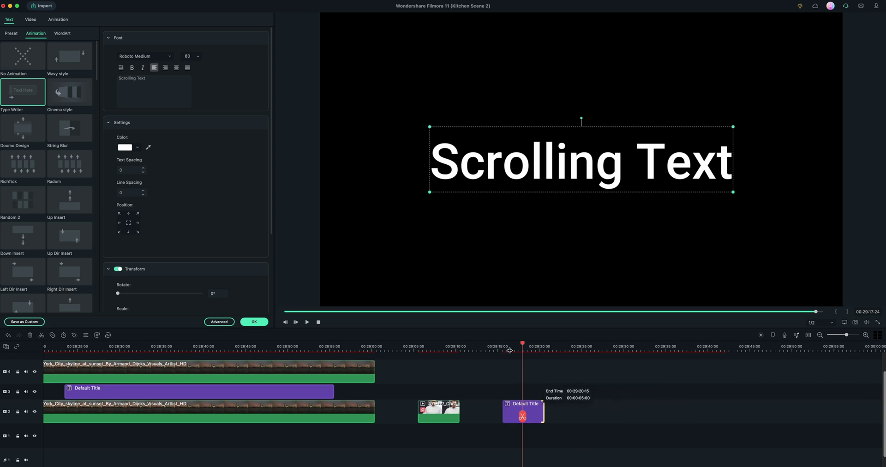
left_click(508, 349)
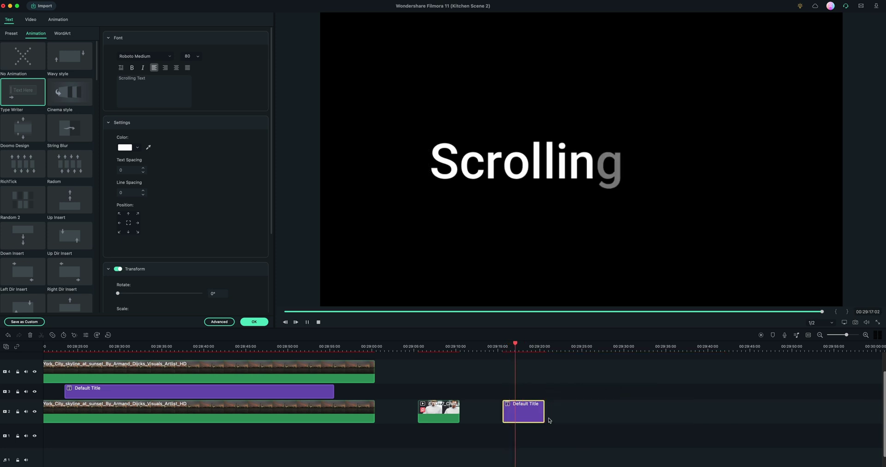
left_click_drag(542, 412, 654, 420)
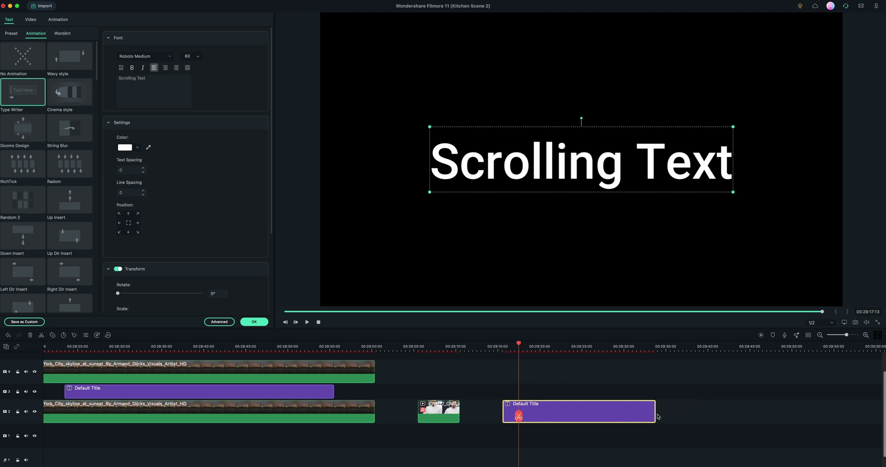
key("space")
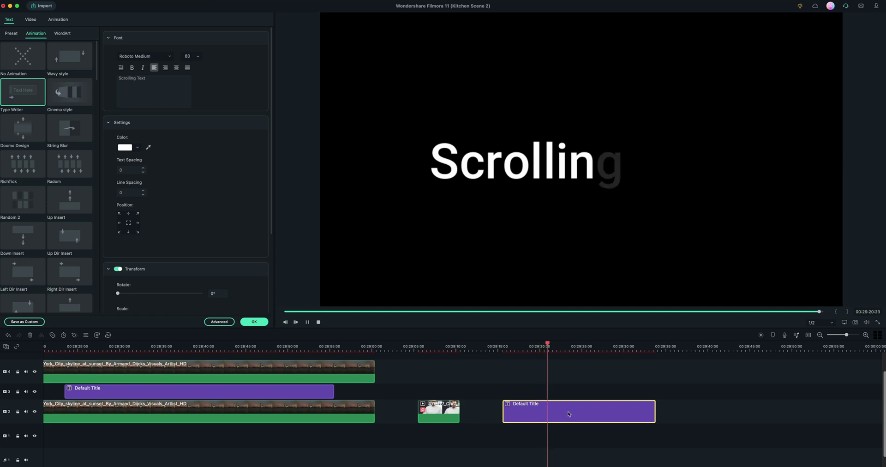
key("space")
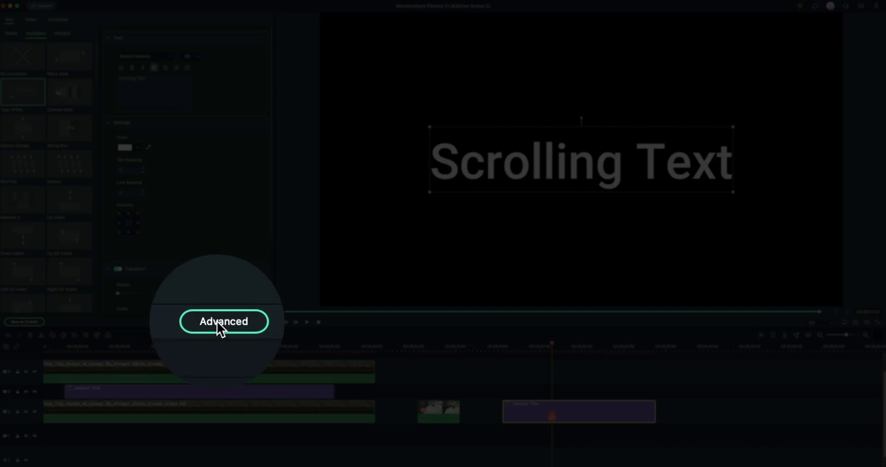
- Open the Title Inspector for the Scrolling Text title with the Advanced button
left_click(217, 321)
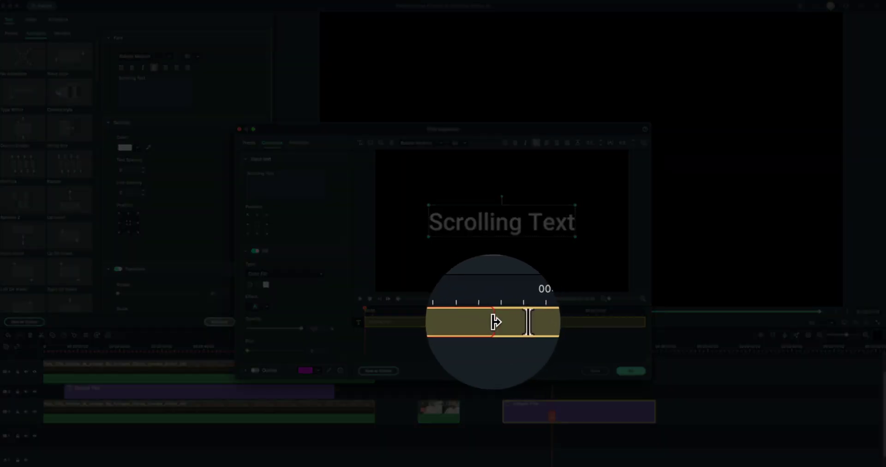
- Drag the typing animation boundary left twice and preview so the letters appear faster
left_click_drag(495, 322, 386, 322)
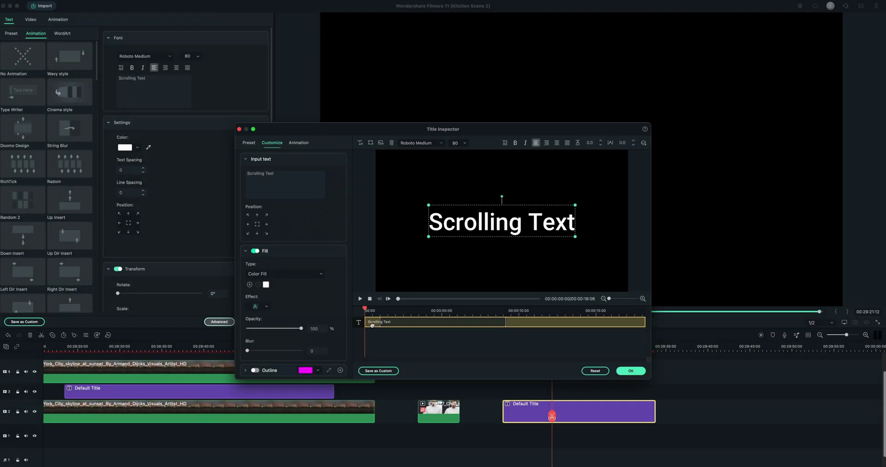
key("space")
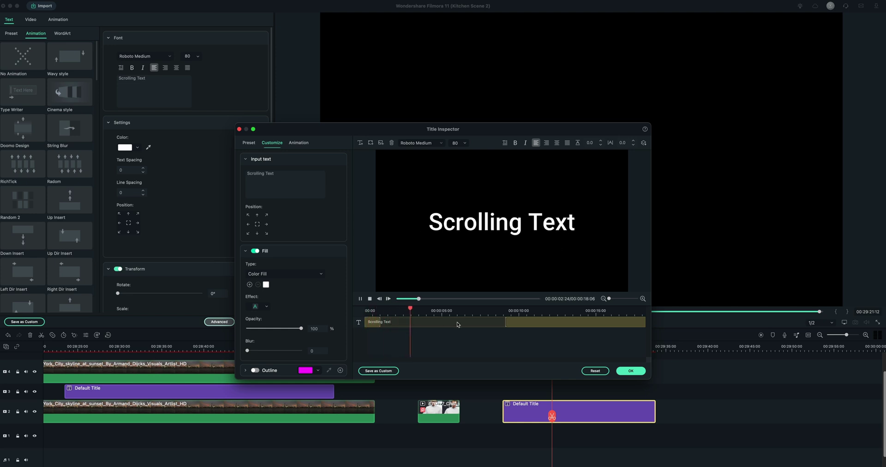
left_click(505, 323)
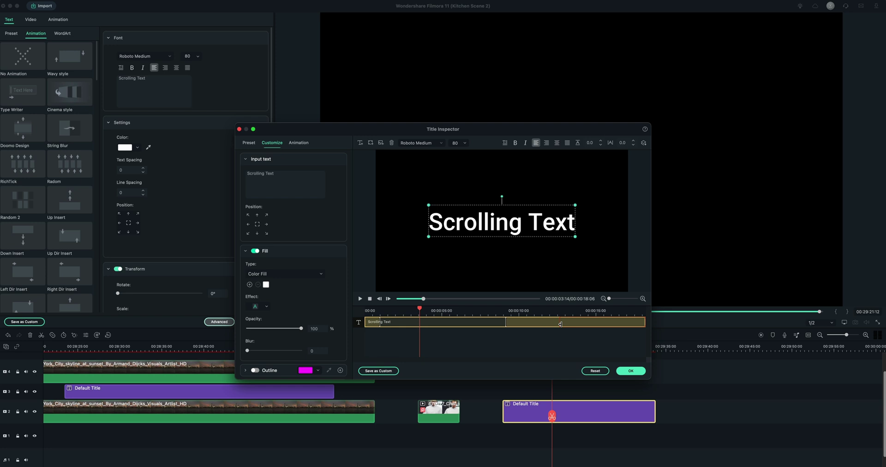
left_click_drag(448, 323, 436, 322)
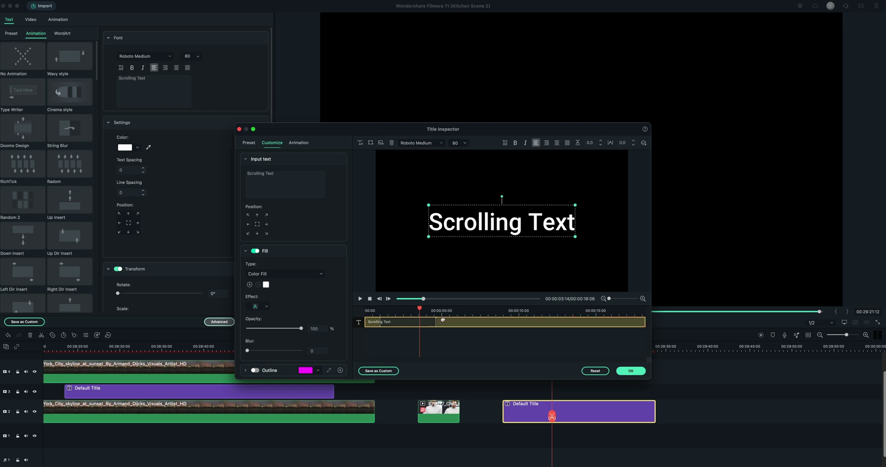
key("space")
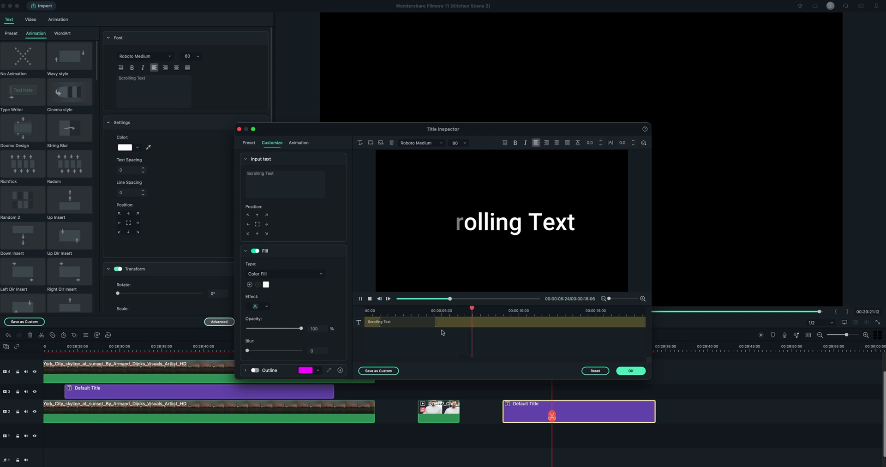
left_click(496, 322)
- Undo the shortening, move the animation boundary near the clip's end, and preview from the start
key("super+z")
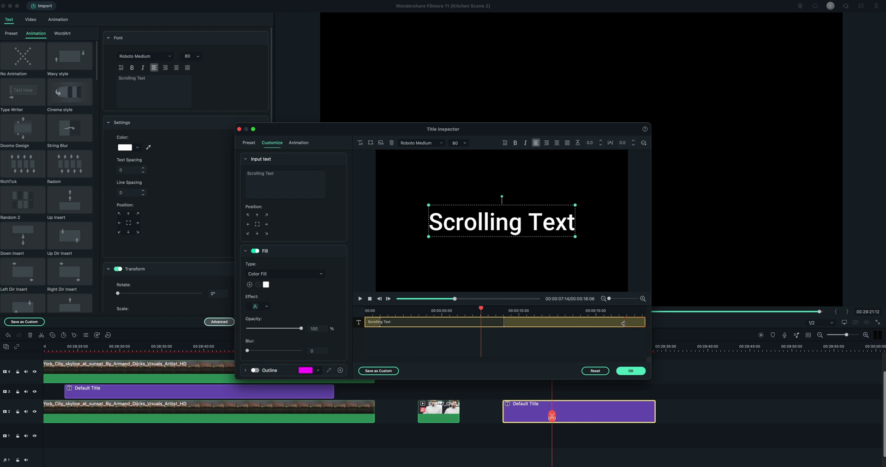
left_click_drag(623, 324, 626, 323)
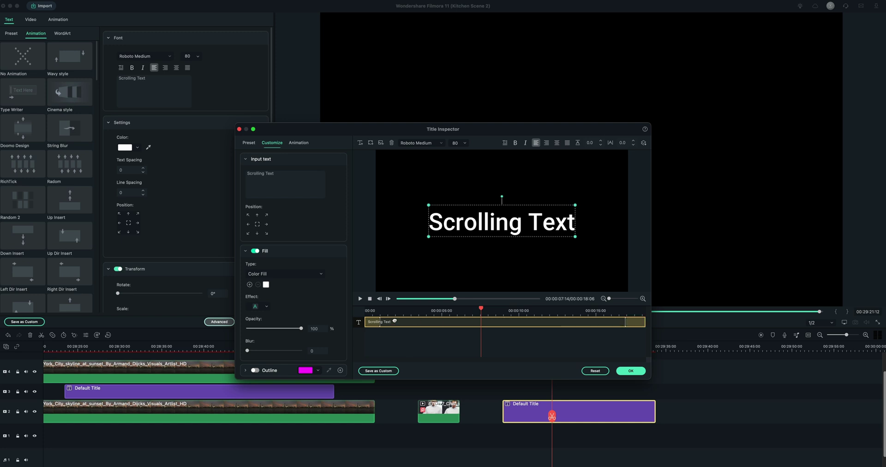
left_click(364, 310)
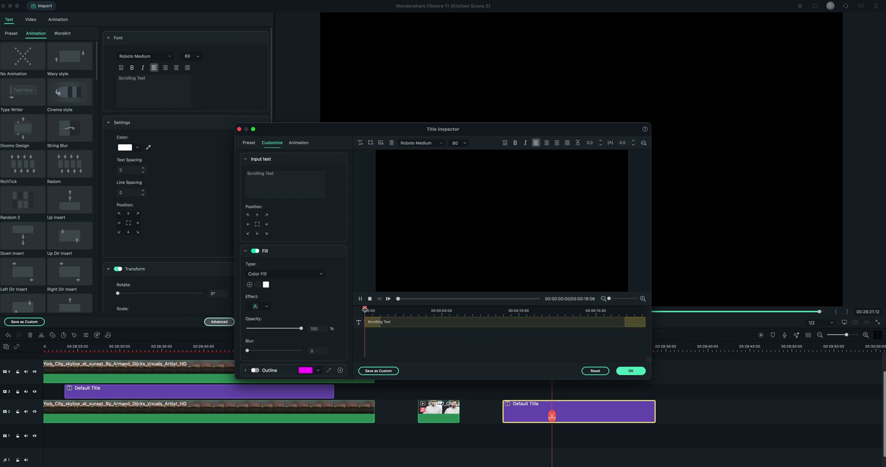
key("space")
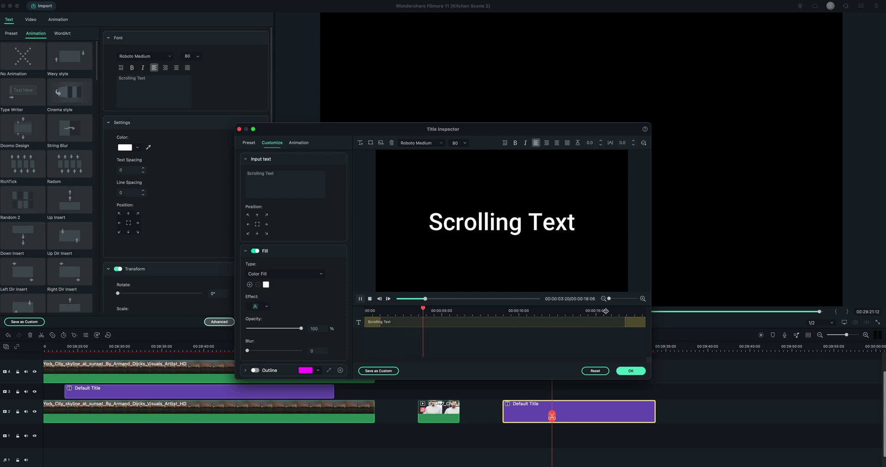
left_click(606, 311)
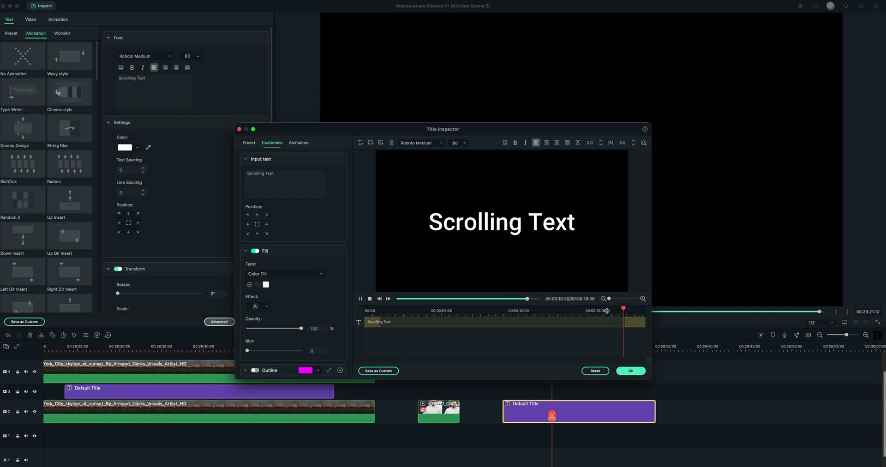